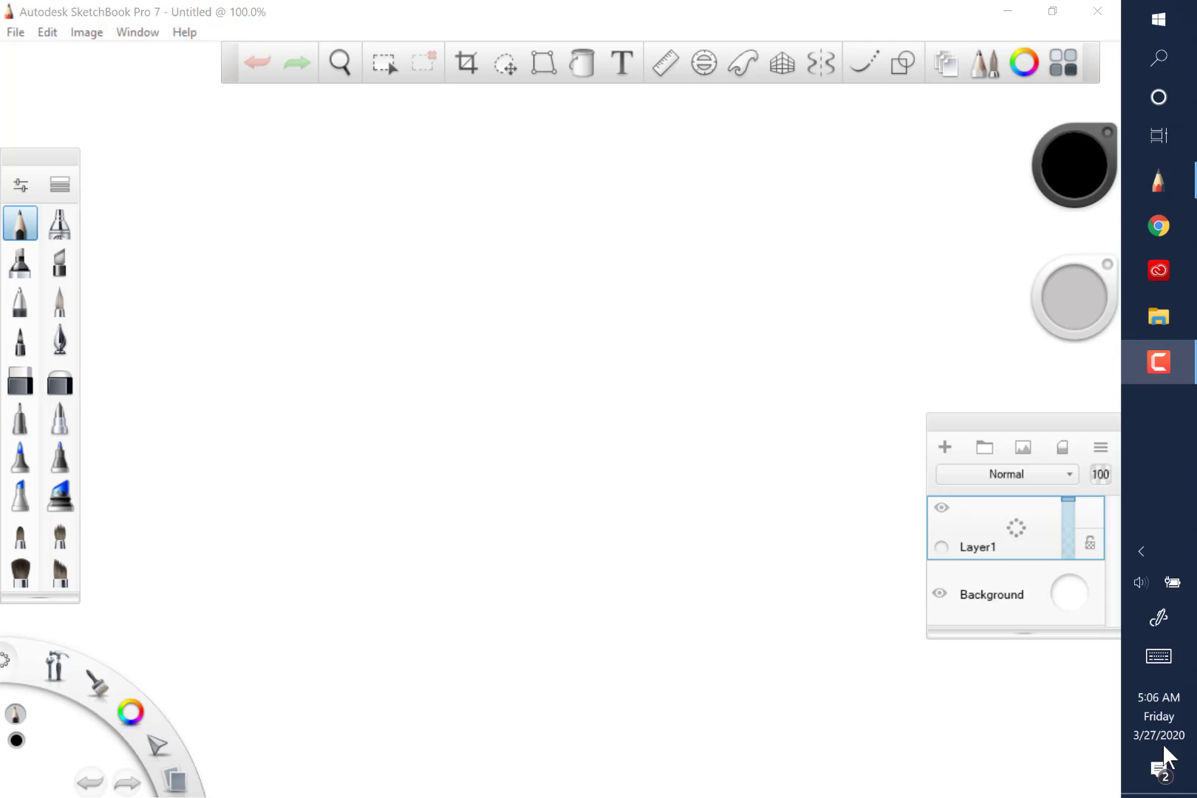
Open the recent file 332-FaceUnderlay.jpg
{"action": "left_click", "coordinate": [16, 34]}
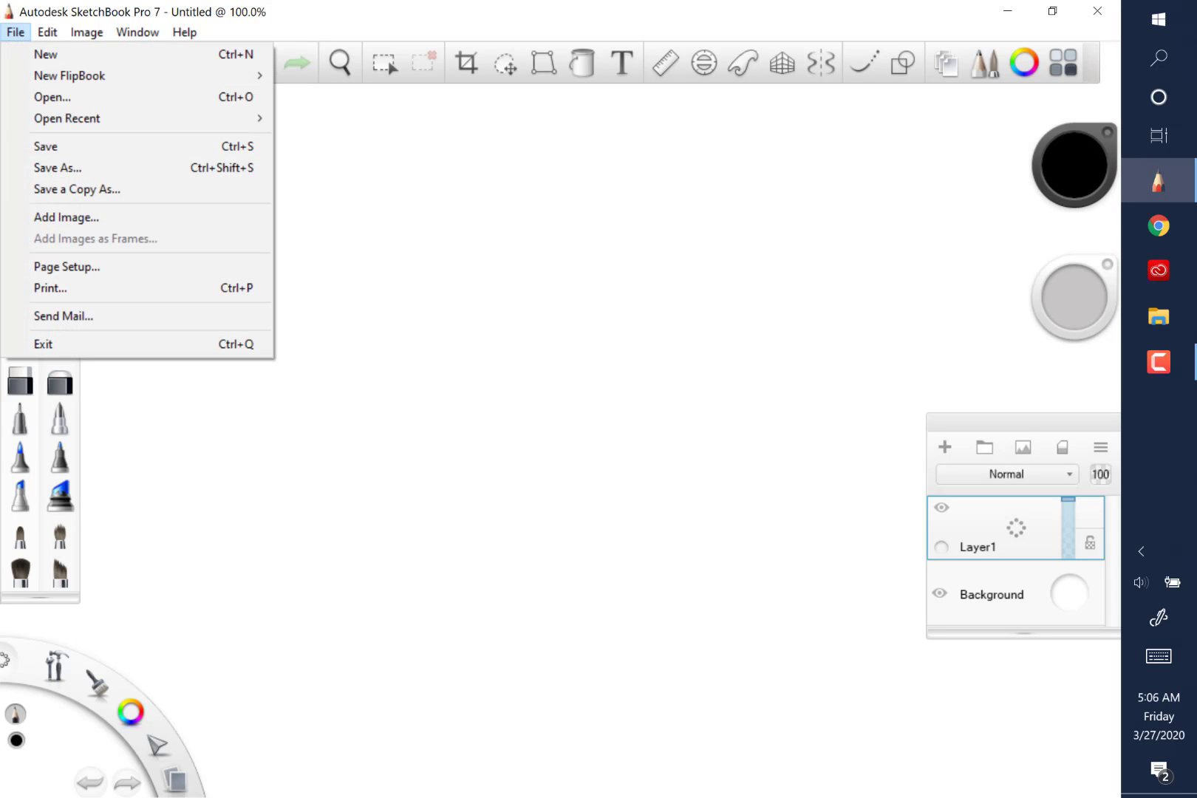
{"action": "left_click", "coordinate": [94, 124]}
{"action": "left_click", "coordinate": [95, 123]}
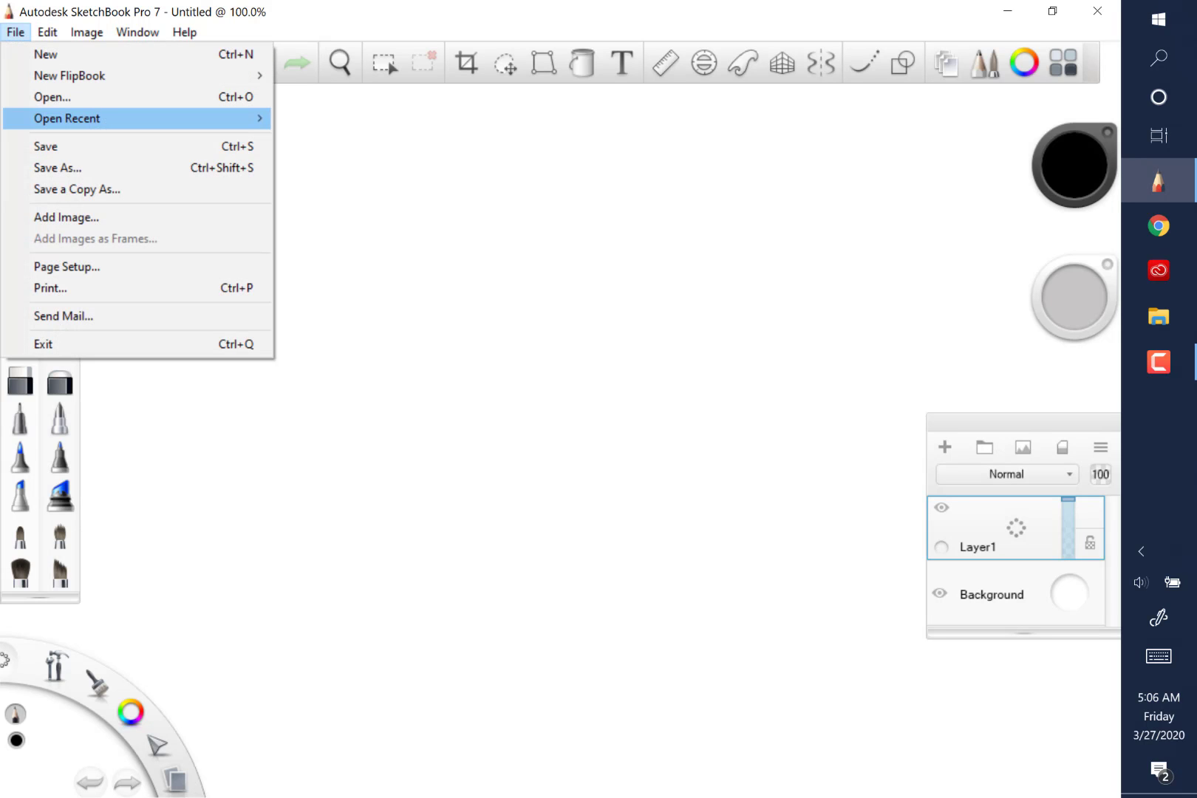
{"action": "left_click", "coordinate": [237, 127]}
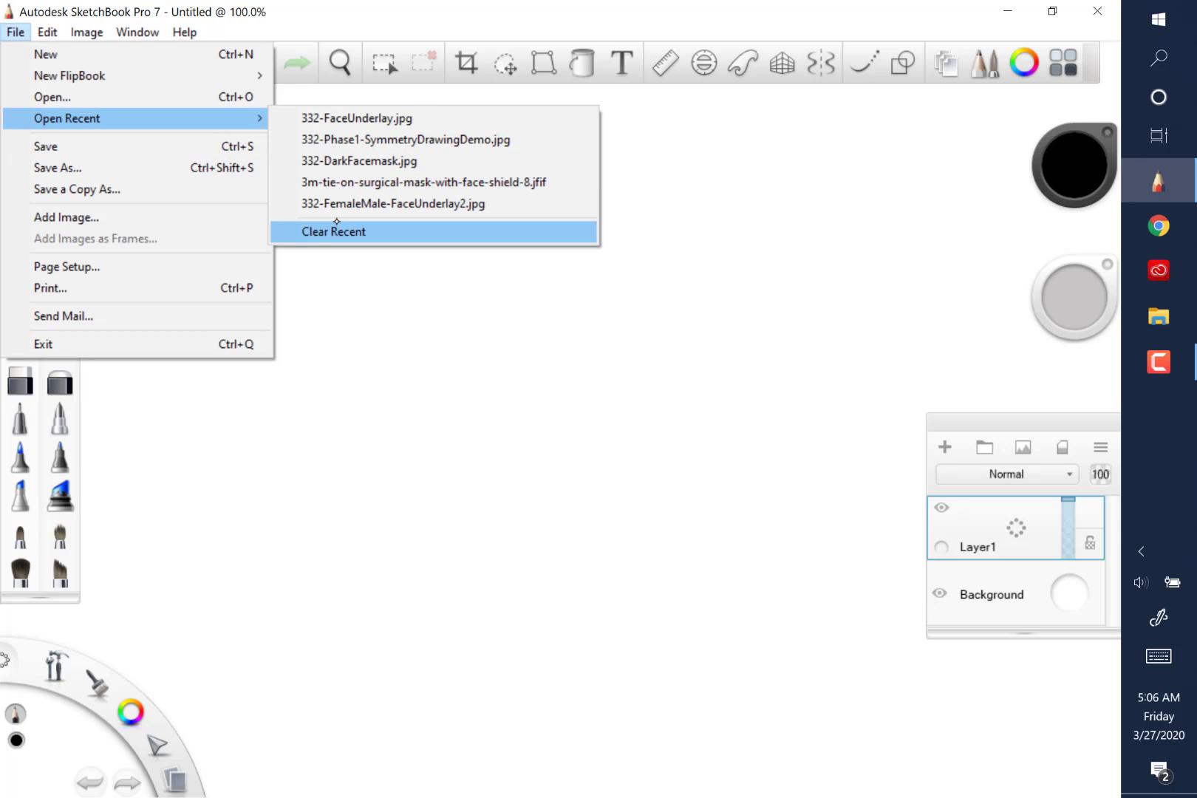
{"action": "left_click", "coordinate": [370, 118]}
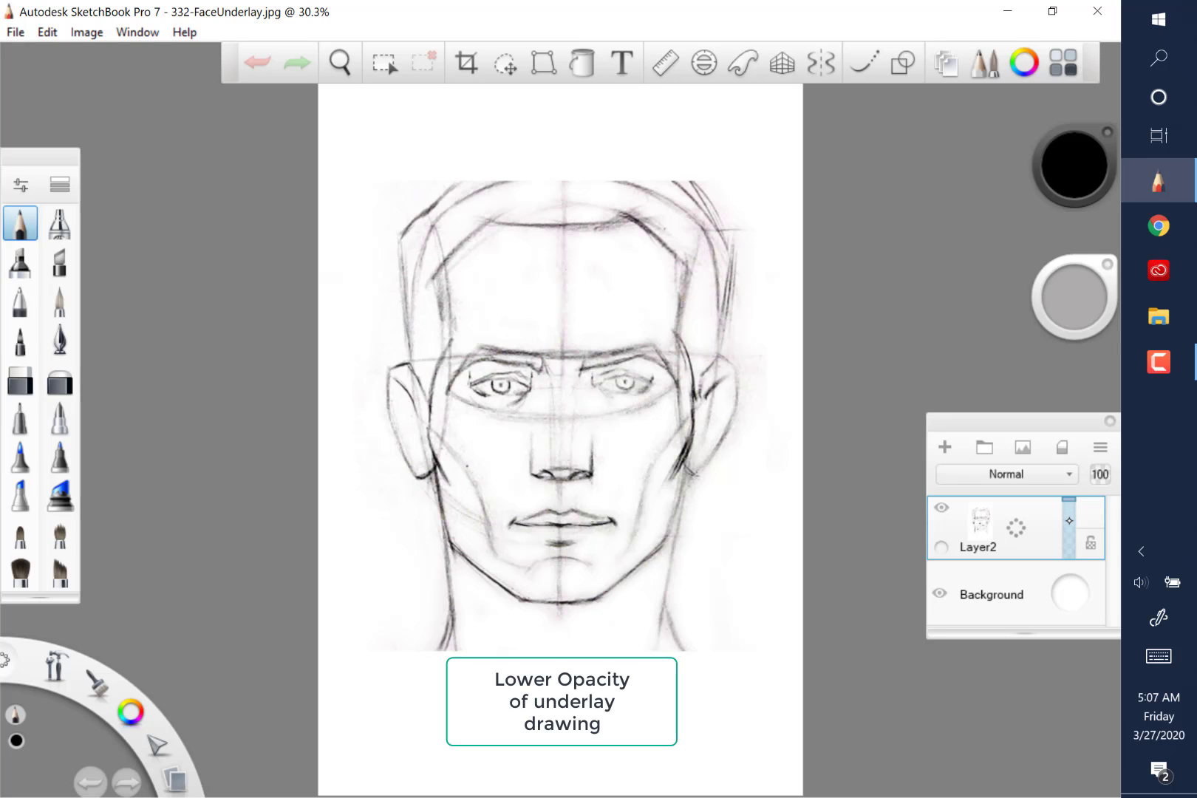
Lower the face underlay layer's opacity to 45 and add a new empty layer above it
{"action": "left_click_drag", "start_coordinate": [1069, 515], "coordinate": [1066, 529]}
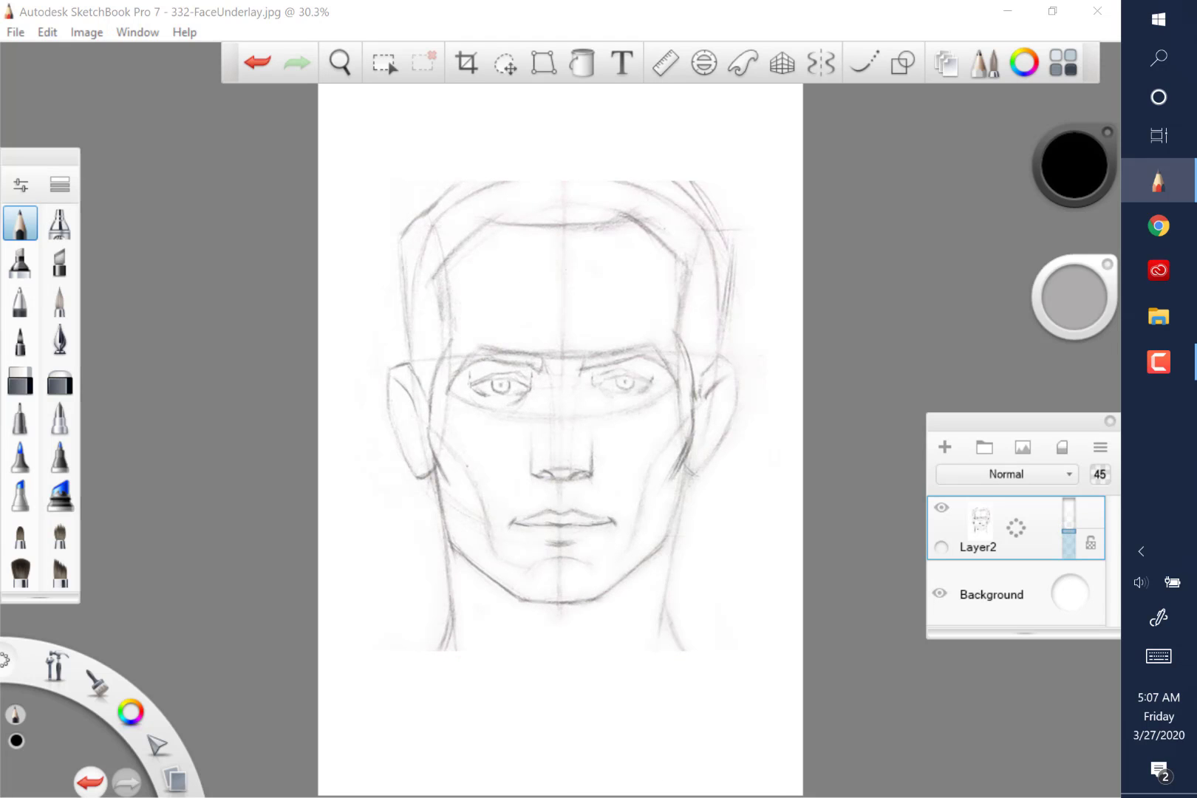
{"action": "left_click_drag", "start_coordinate": [1016, 526], "coordinate": [1017, 480]}
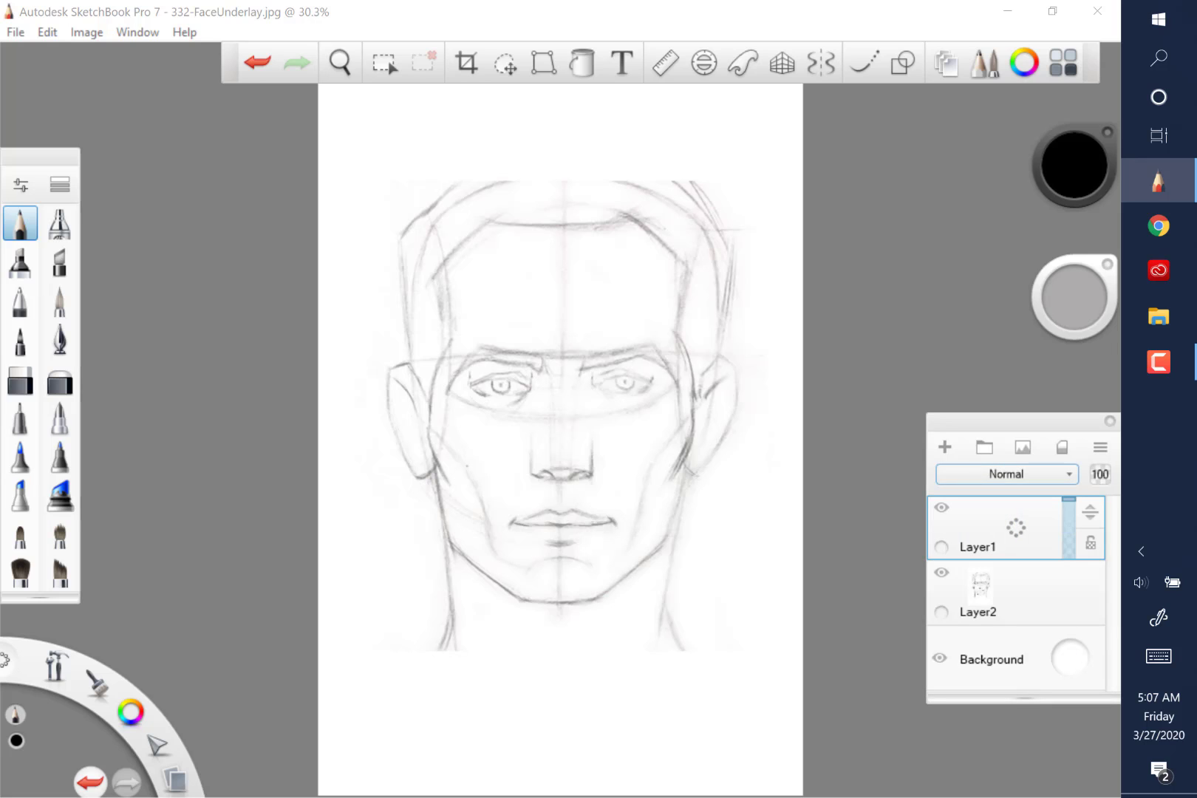
Save the Pencil brush at hardness/size 4B/4.9 and turn on left-right symmetry with its axis aligned to the face's centre line
{"action": "double_click", "coordinate": [20, 224]}
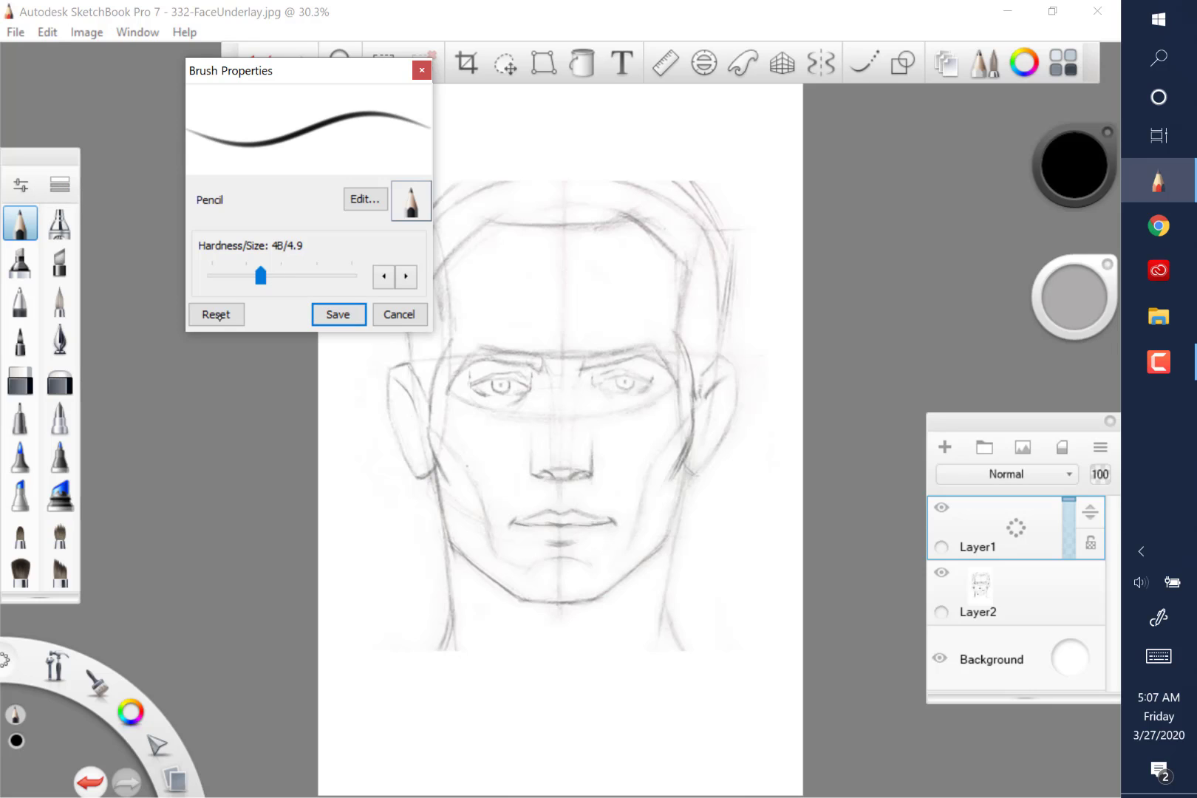
{"action": "left_click", "coordinate": [326, 315]}
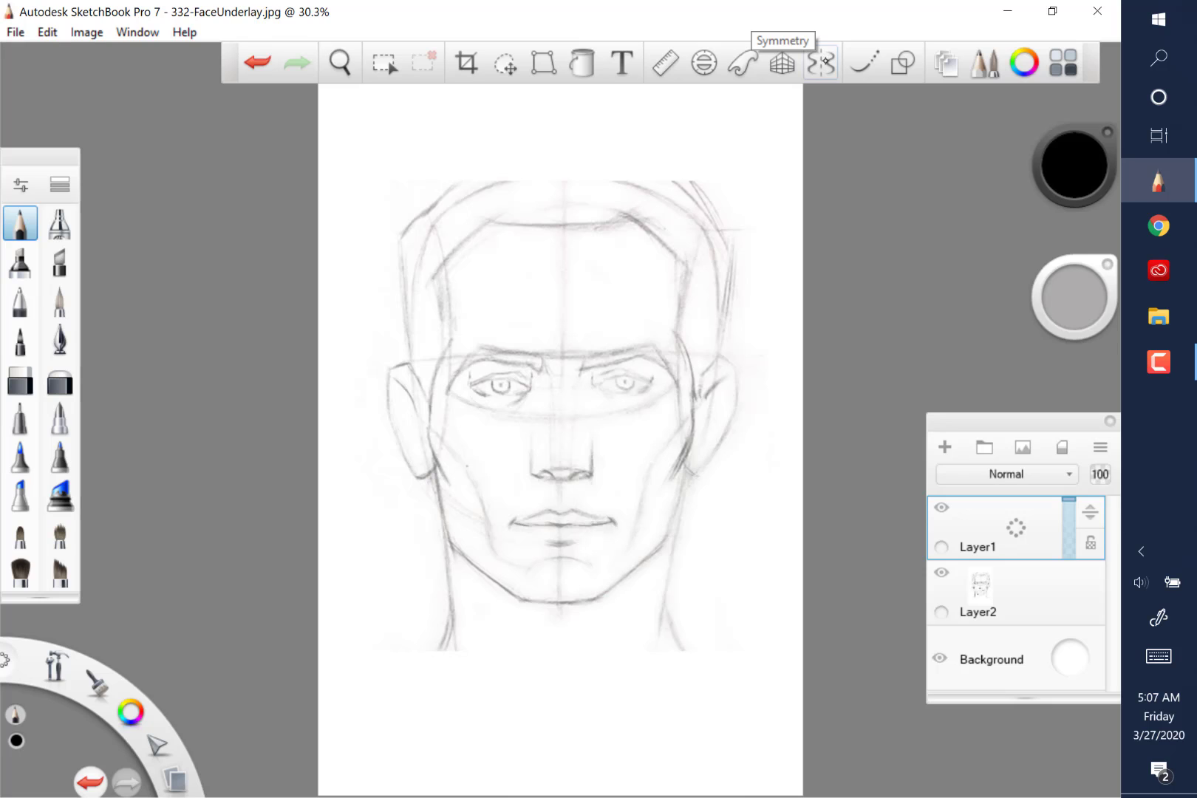
{"action": "left_click", "coordinate": [825, 59]}
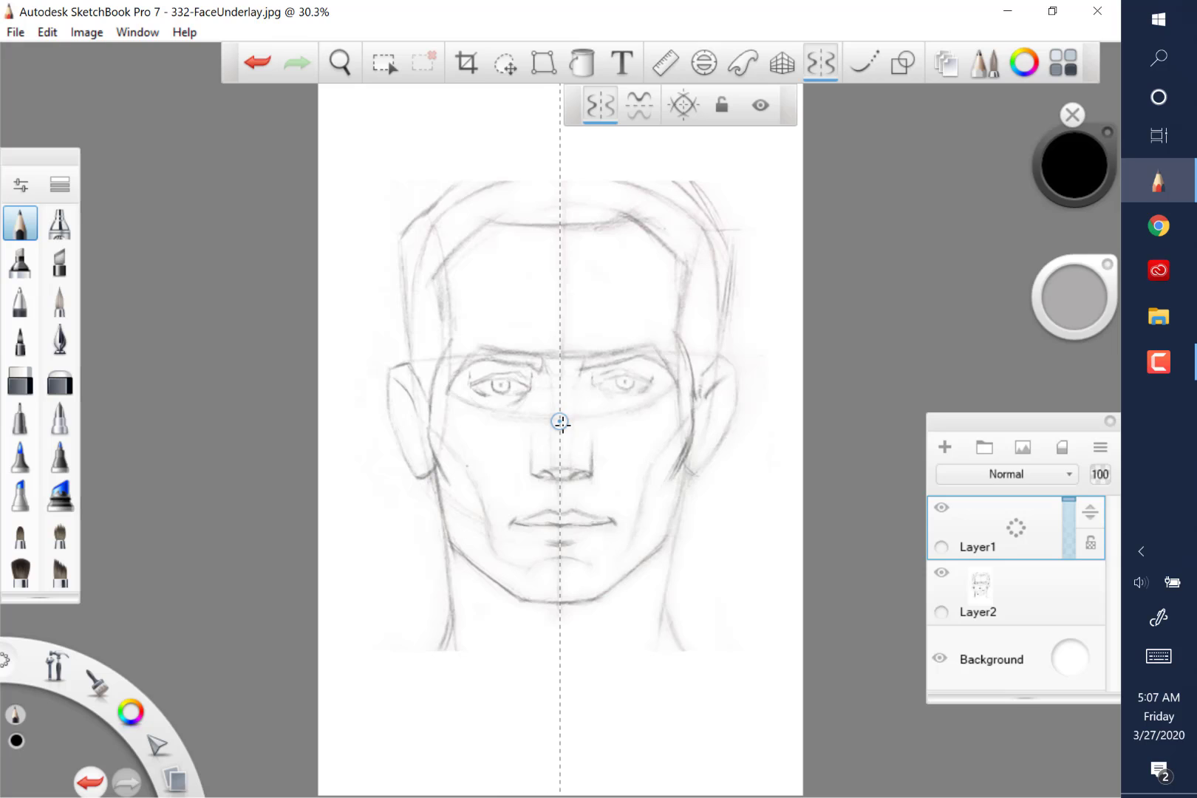
{"action": "left_click_drag", "start_coordinate": [559, 421], "coordinate": [562, 424]}
{"action": "left_click_drag", "start_coordinate": [562, 146], "coordinate": [561, 145]}
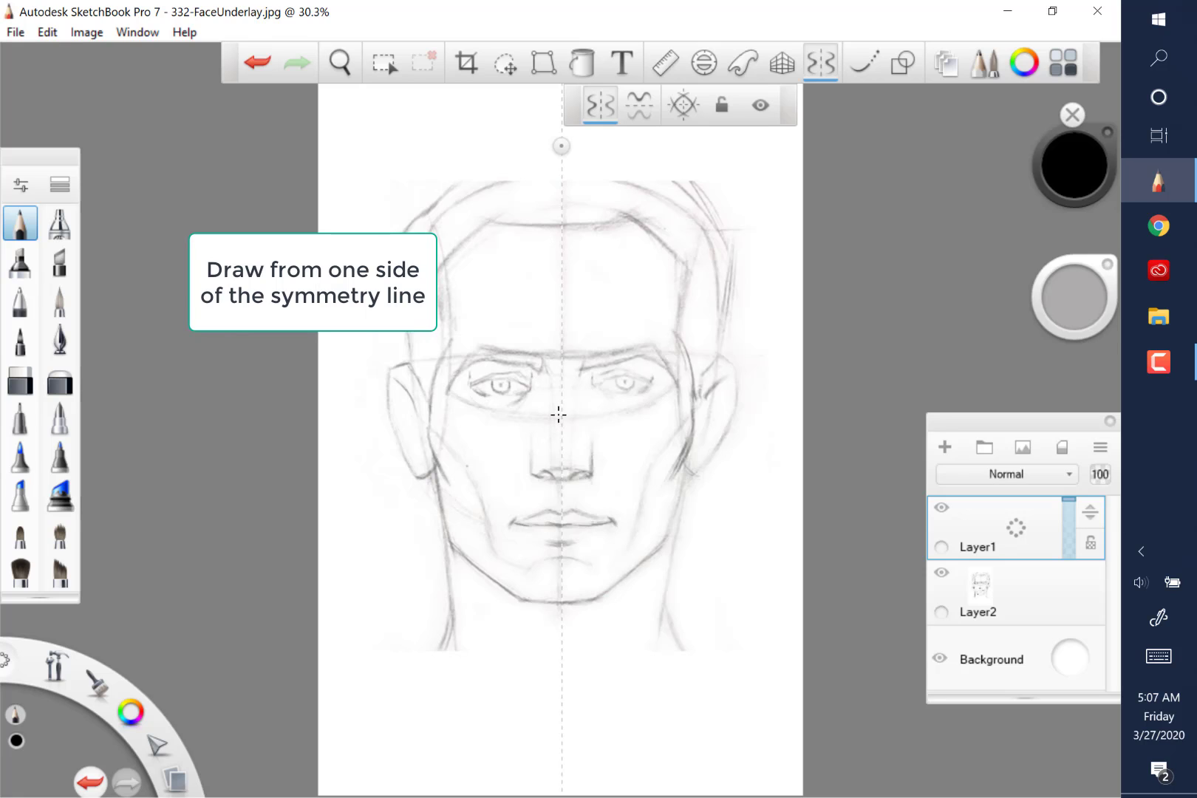
Draw the mask outline on the new layer, from the nose bridge across the cheeks and down around the chin
{"action": "mouse_move", "coordinate": [538, 417]}
{"action": "left_mouse_down"}
{"action": "mouse_move", "coordinate": [436, 458]}
{"action": "mouse_move", "coordinate": [539, 419]}
{"action": "mouse_move", "coordinate": [515, 430]}
{"action": "left_mouse_up"}
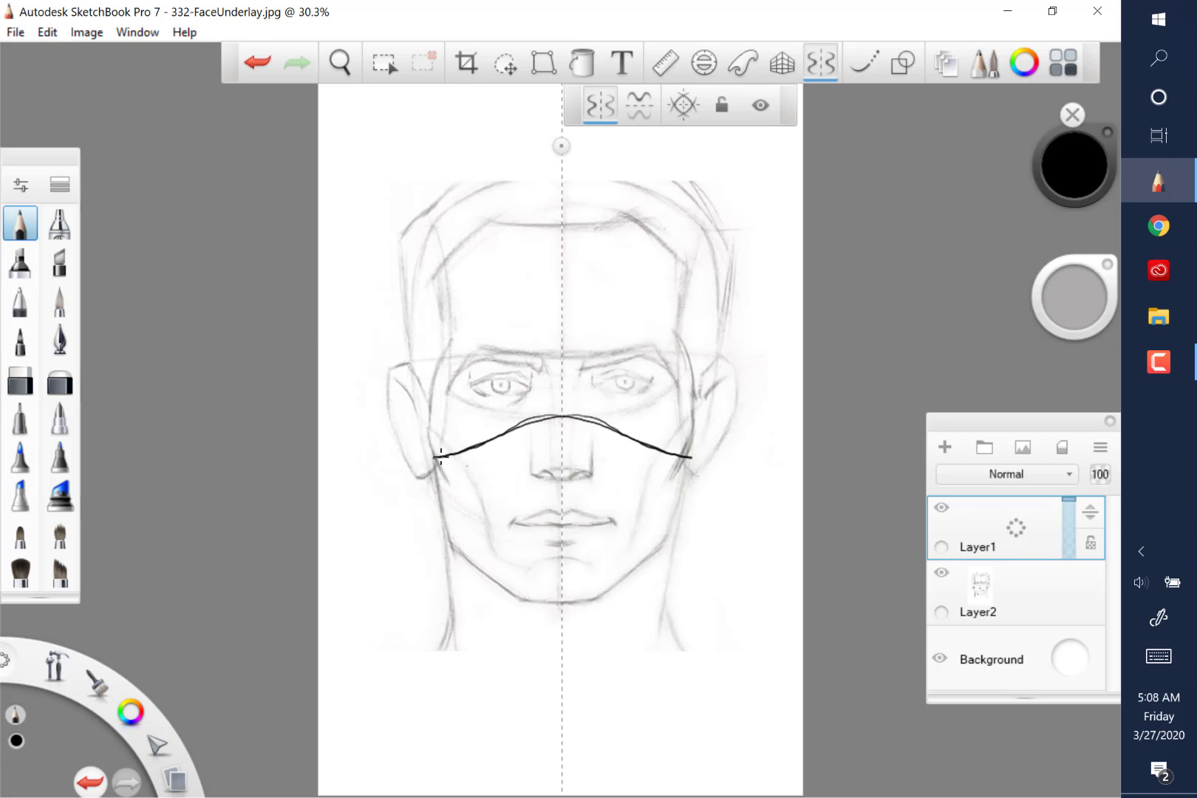
{"action": "mouse_move", "coordinate": [440, 455]}
{"action": "left_mouse_down"}
{"action": "mouse_move", "coordinate": [456, 559]}
{"action": "mouse_move", "coordinate": [502, 602]}
{"action": "mouse_move", "coordinate": [560, 611]}
{"action": "left_mouse_up"}
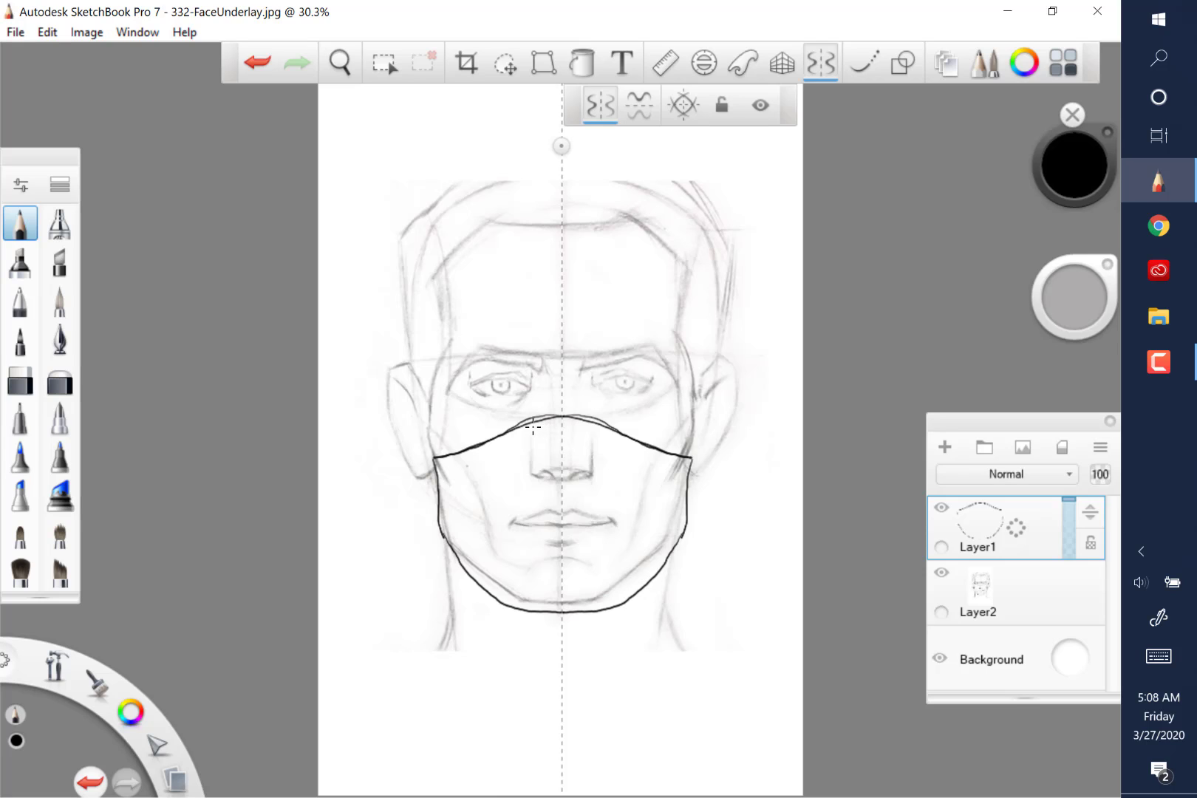
Draw the nose contour inside the mask and curved horizontal pleat lines from the nose down to the chin
{"action": "mouse_move", "coordinate": [527, 423]}
{"action": "left_mouse_down"}
{"action": "mouse_move", "coordinate": [519, 478]}
{"action": "mouse_move", "coordinate": [561, 501]}
{"action": "mouse_move", "coordinate": [539, 475]}
{"action": "mouse_move", "coordinate": [437, 495]}
{"action": "left_mouse_up"}
{"action": "left_click_drag", "start_coordinate": [561, 440], "coordinate": [436, 470]}
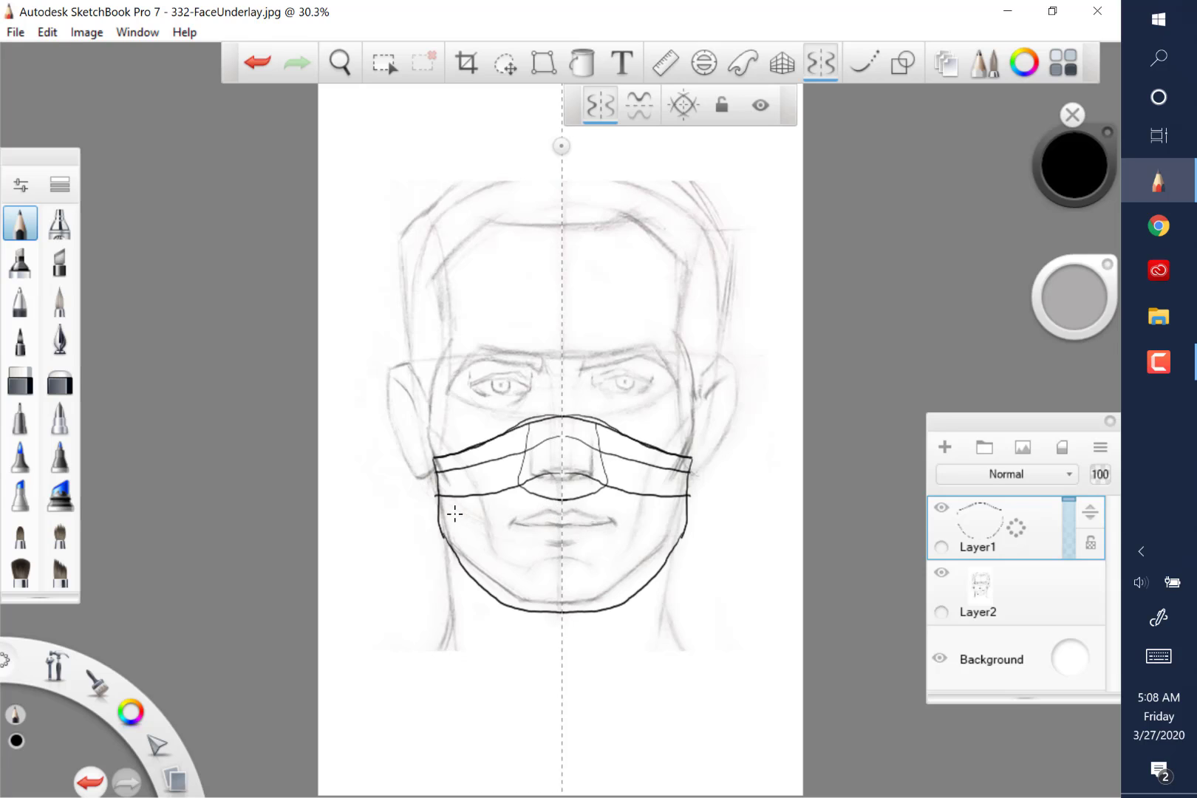
{"action": "left_click_drag", "start_coordinate": [439, 509], "coordinate": [558, 515]}
{"action": "left_click_drag", "start_coordinate": [440, 527], "coordinate": [561, 544]}
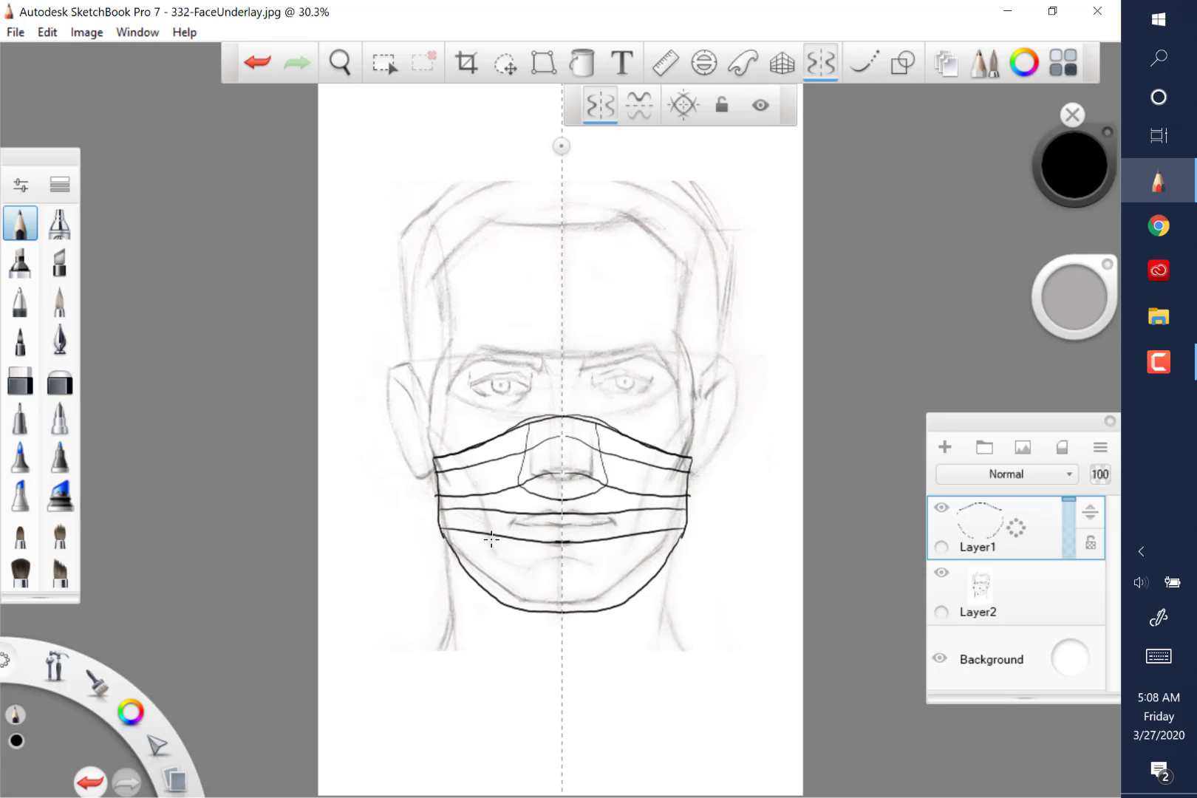
{"action": "left_click_drag", "start_coordinate": [443, 533], "coordinate": [554, 568]}
{"action": "left_click_drag", "start_coordinate": [464, 567], "coordinate": [561, 599]}
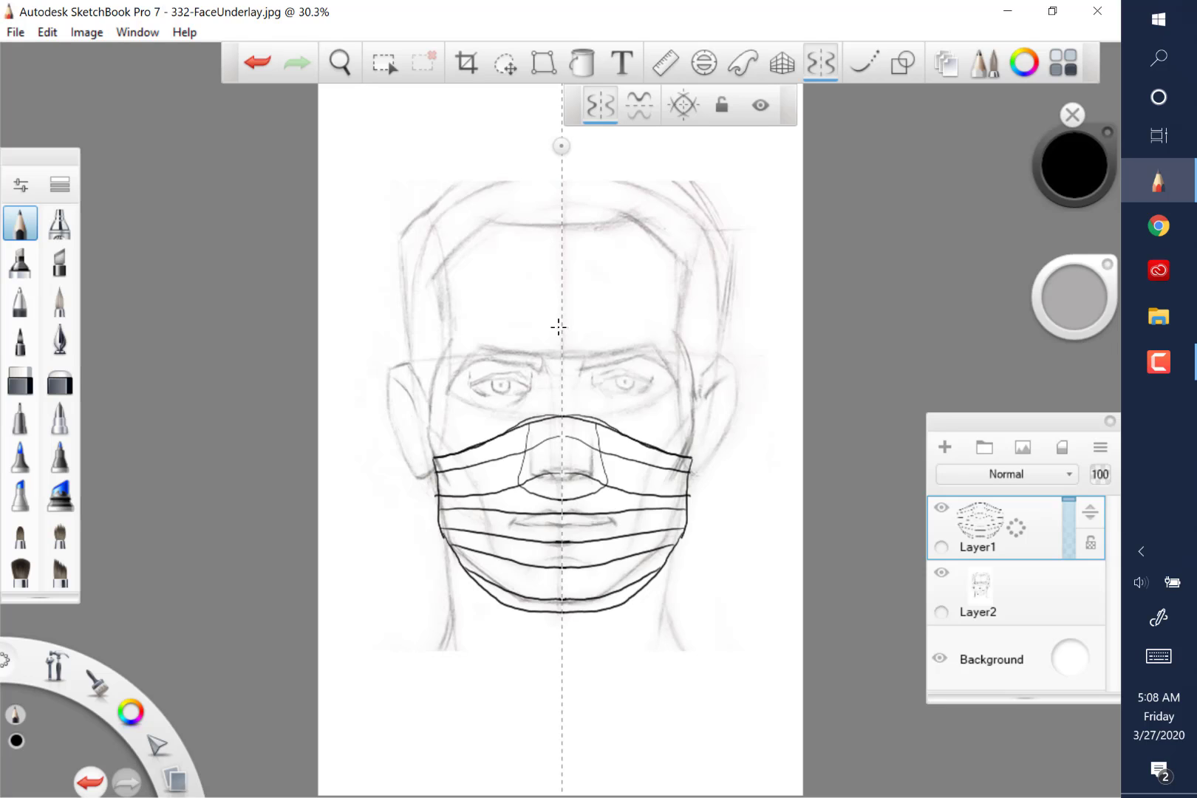
Draw the eye shield outline across the forehead above the brows and down both sides to the mask's upper corners
{"action": "left_click_drag", "start_coordinate": [558, 328], "coordinate": [690, 341]}
{"action": "mouse_move", "coordinate": [434, 342]}
{"action": "left_mouse_down"}
{"action": "mouse_move", "coordinate": [537, 331]}
{"action": "mouse_move", "coordinate": [429, 346]}
{"action": "mouse_move", "coordinate": [443, 341]}
{"action": "mouse_move", "coordinate": [419, 385]}
{"action": "mouse_move", "coordinate": [419, 369]}
{"action": "mouse_move", "coordinate": [436, 460]}
{"action": "mouse_move", "coordinate": [419, 373]}
{"action": "mouse_move", "coordinate": [447, 344]}
{"action": "left_mouse_up"}
{"action": "left_click_drag", "start_coordinate": [548, 334], "coordinate": [560, 331]}
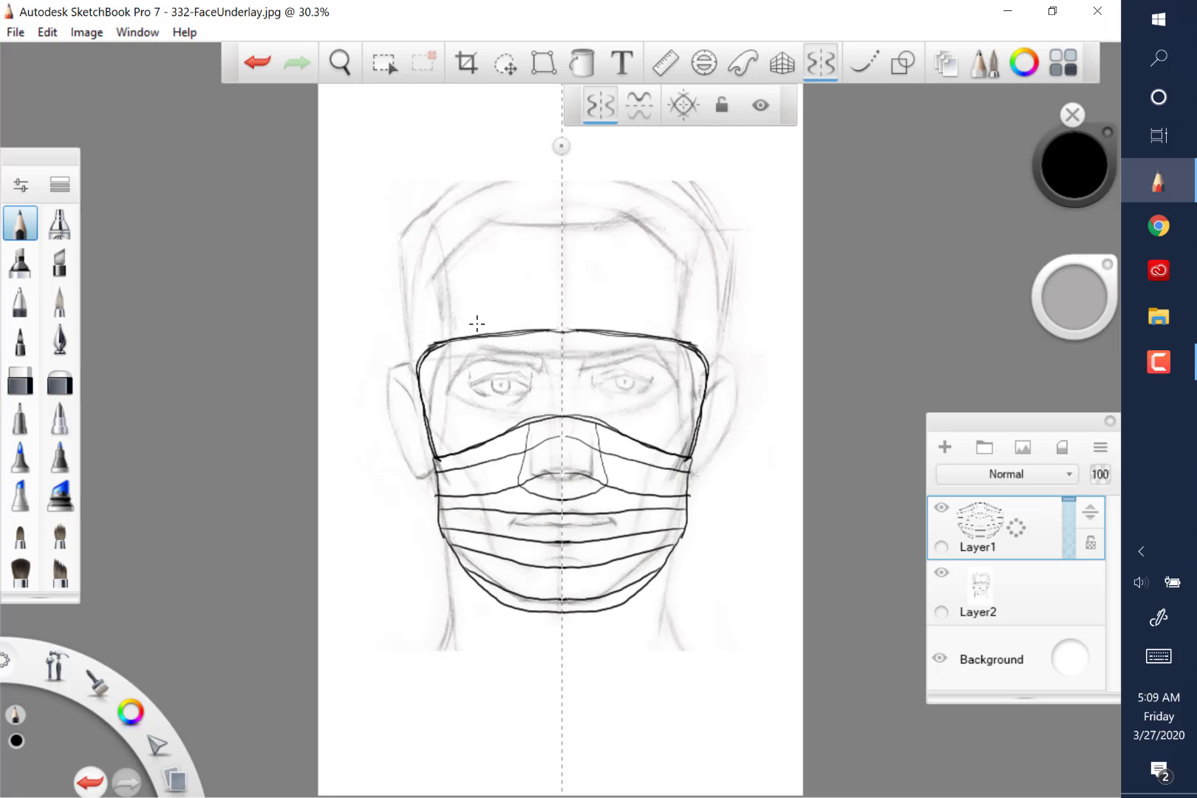
Add a second line above the shield's upper edge to form a band, with angled corners and small strap tabs at the temples
{"action": "left_click_drag", "start_coordinate": [456, 325], "coordinate": [561, 324]}
{"action": "mouse_move", "coordinate": [462, 323]}
{"action": "left_mouse_down"}
{"action": "mouse_move", "coordinate": [561, 324]}
{"action": "mouse_move", "coordinate": [481, 325]}
{"action": "left_mouse_up"}
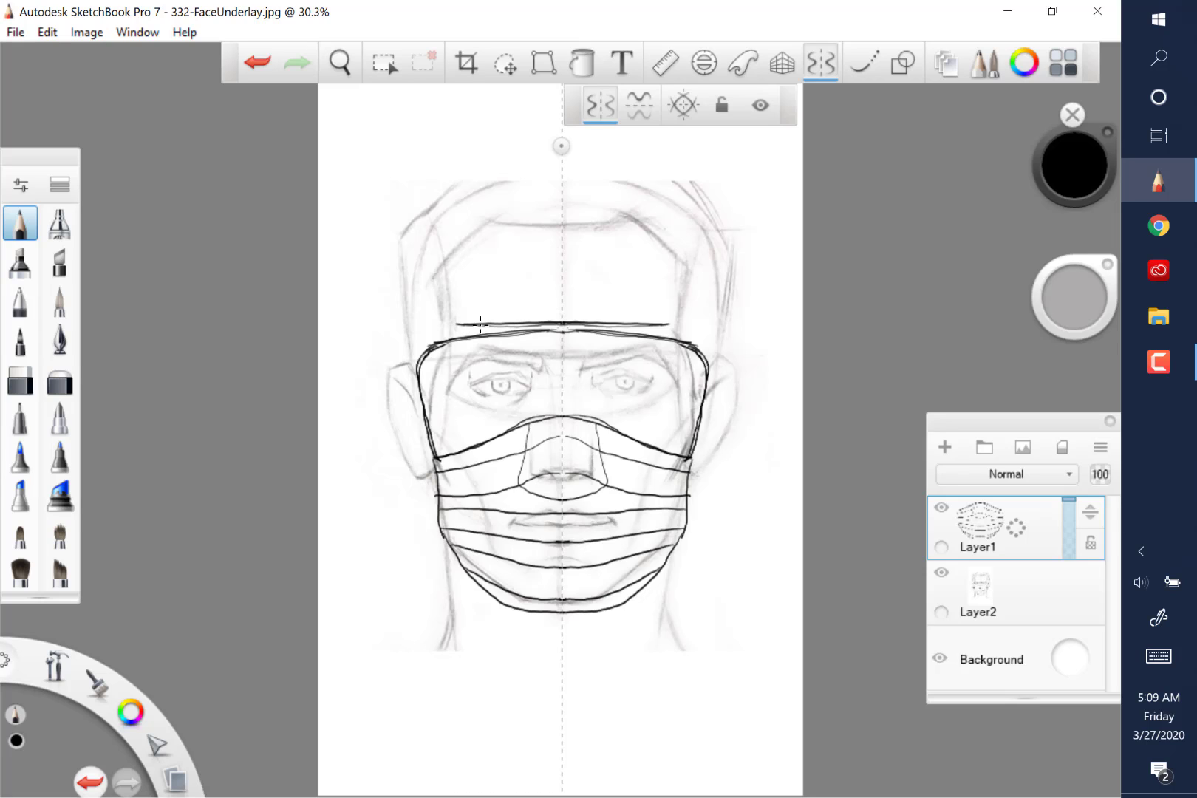
{"action": "mouse_move", "coordinate": [480, 323]}
{"action": "left_mouse_down"}
{"action": "mouse_move", "coordinate": [455, 325]}
{"action": "mouse_move", "coordinate": [419, 363]}
{"action": "left_mouse_up"}
{"action": "left_click_drag", "start_coordinate": [419, 361], "coordinate": [456, 327]}
{"action": "left_click_drag", "start_coordinate": [455, 327], "coordinate": [428, 351]}
{"action": "mouse_move", "coordinate": [408, 337]}
{"action": "left_mouse_down"}
{"action": "mouse_move", "coordinate": [437, 345]}
{"action": "mouse_move", "coordinate": [408, 338]}
{"action": "mouse_move", "coordinate": [416, 369]}
{"action": "mouse_move", "coordinate": [425, 345]}
{"action": "left_mouse_up"}
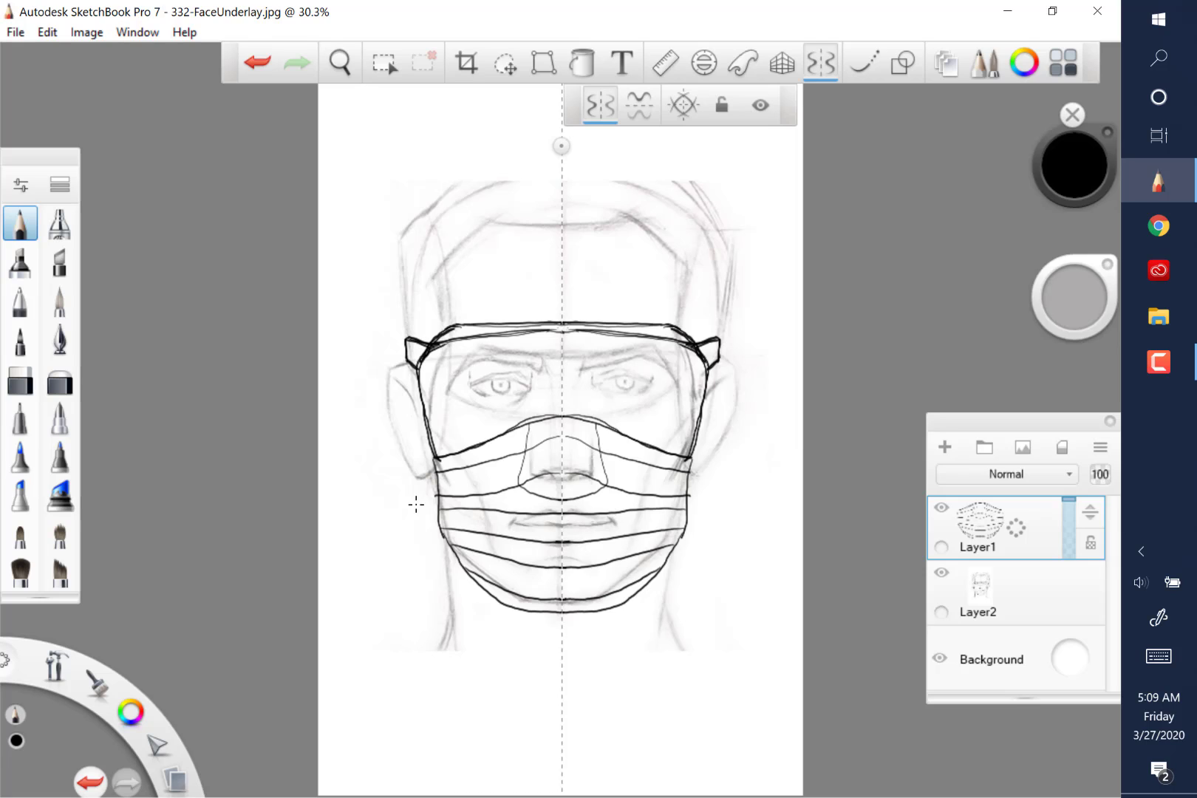
Add small strap tabs at the mask's sides, darken the mask, nose and shield contours, and turn off symmetry
{"action": "mouse_move", "coordinate": [442, 460]}
{"action": "left_mouse_down"}
{"action": "mouse_move", "coordinate": [420, 476]}
{"action": "mouse_move", "coordinate": [442, 488]}
{"action": "mouse_move", "coordinate": [432, 489]}
{"action": "mouse_move", "coordinate": [447, 538]}
{"action": "mouse_move", "coordinate": [472, 583]}
{"action": "mouse_move", "coordinate": [559, 615]}
{"action": "left_mouse_up"}
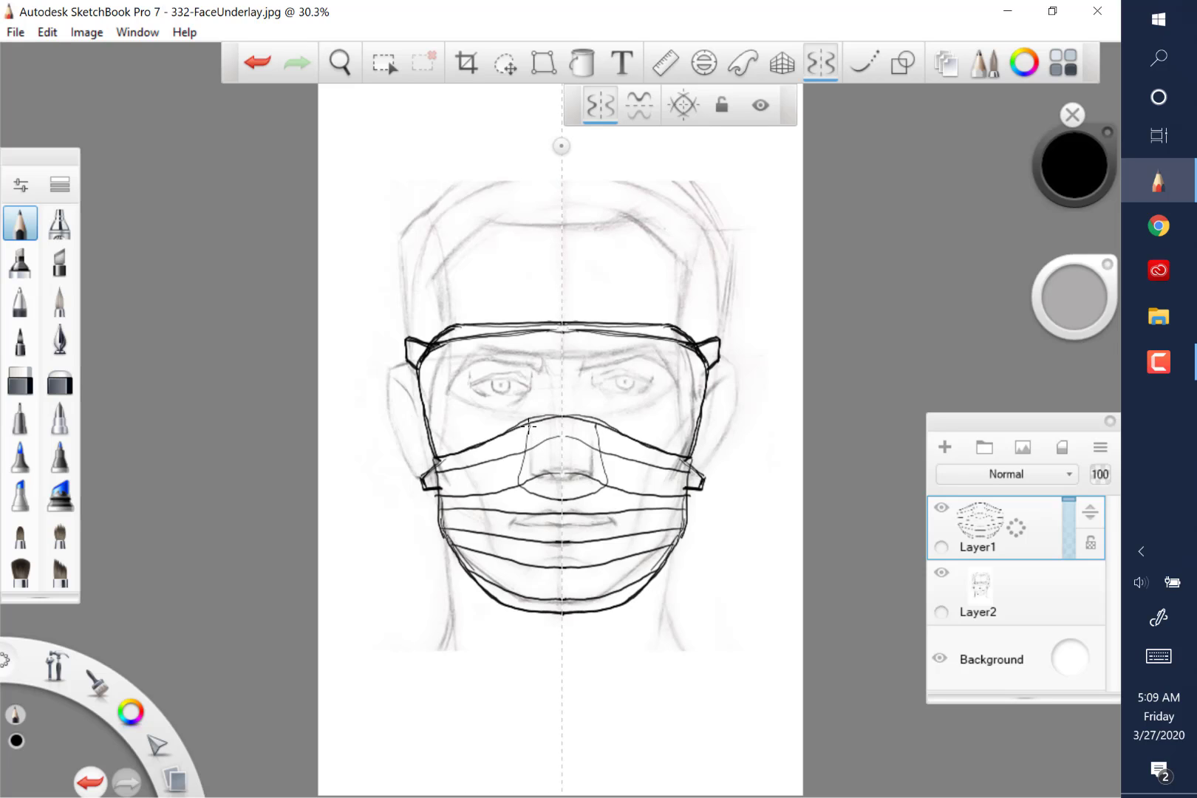
{"action": "mouse_move", "coordinate": [529, 427]}
{"action": "left_mouse_down"}
{"action": "mouse_move", "coordinate": [519, 480]}
{"action": "mouse_move", "coordinate": [561, 500]}
{"action": "mouse_move", "coordinate": [532, 480]}
{"action": "left_mouse_up"}
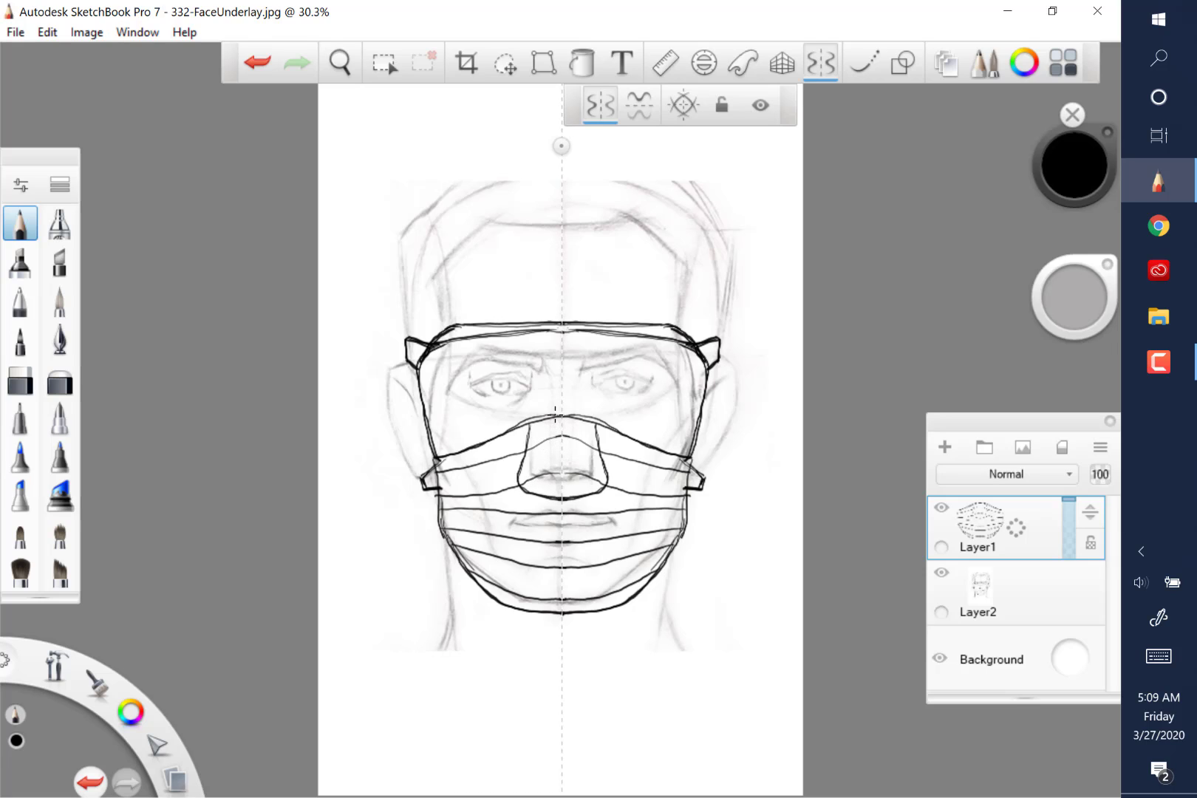
{"action": "left_click_drag", "start_coordinate": [556, 415], "coordinate": [437, 456]}
{"action": "left_click_drag", "start_coordinate": [418, 385], "coordinate": [424, 449]}
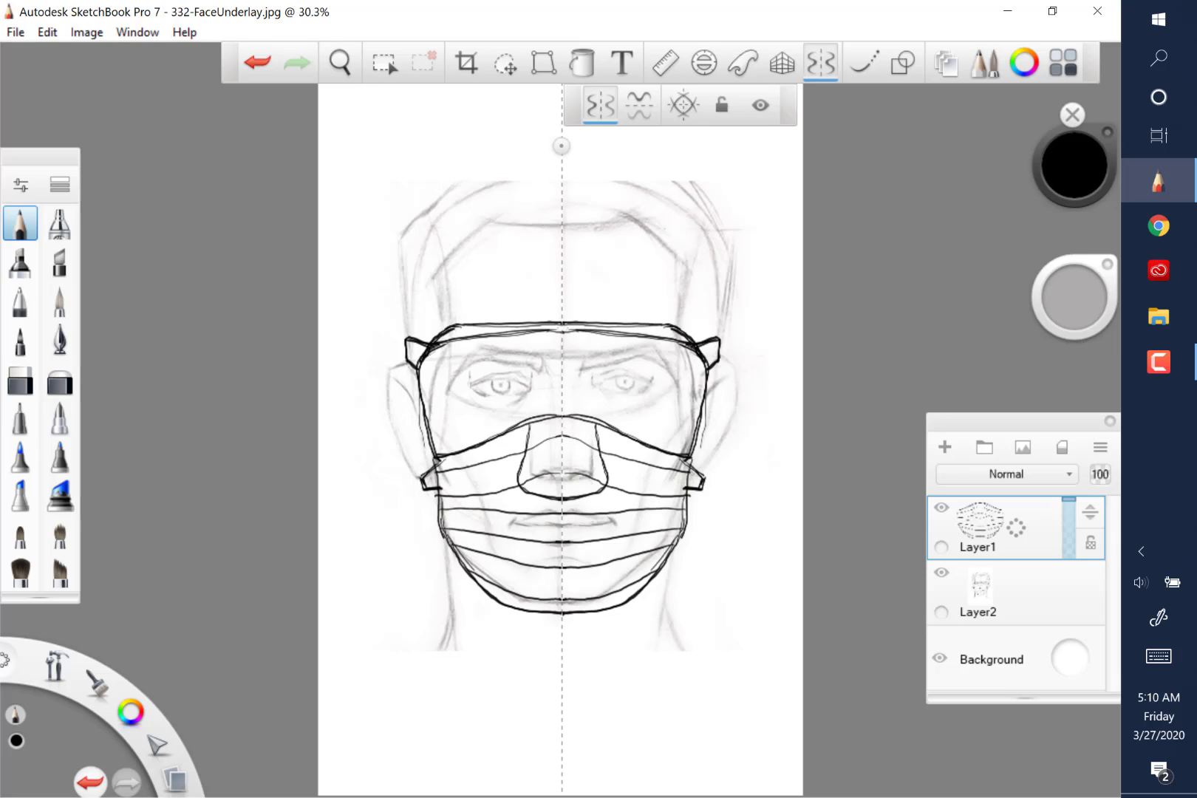
{"action": "left_click_drag", "start_coordinate": [561, 612], "coordinate": [515, 610]}
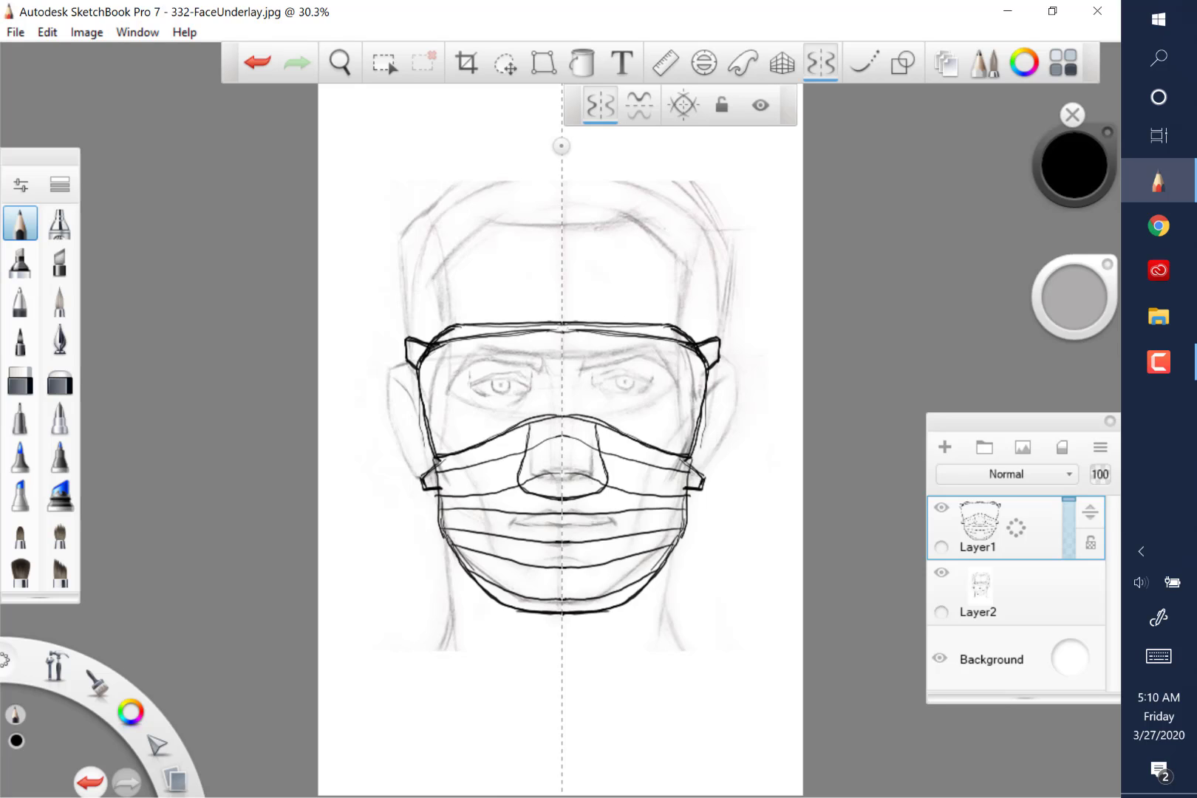
{"action": "left_click", "coordinate": [821, 62]}
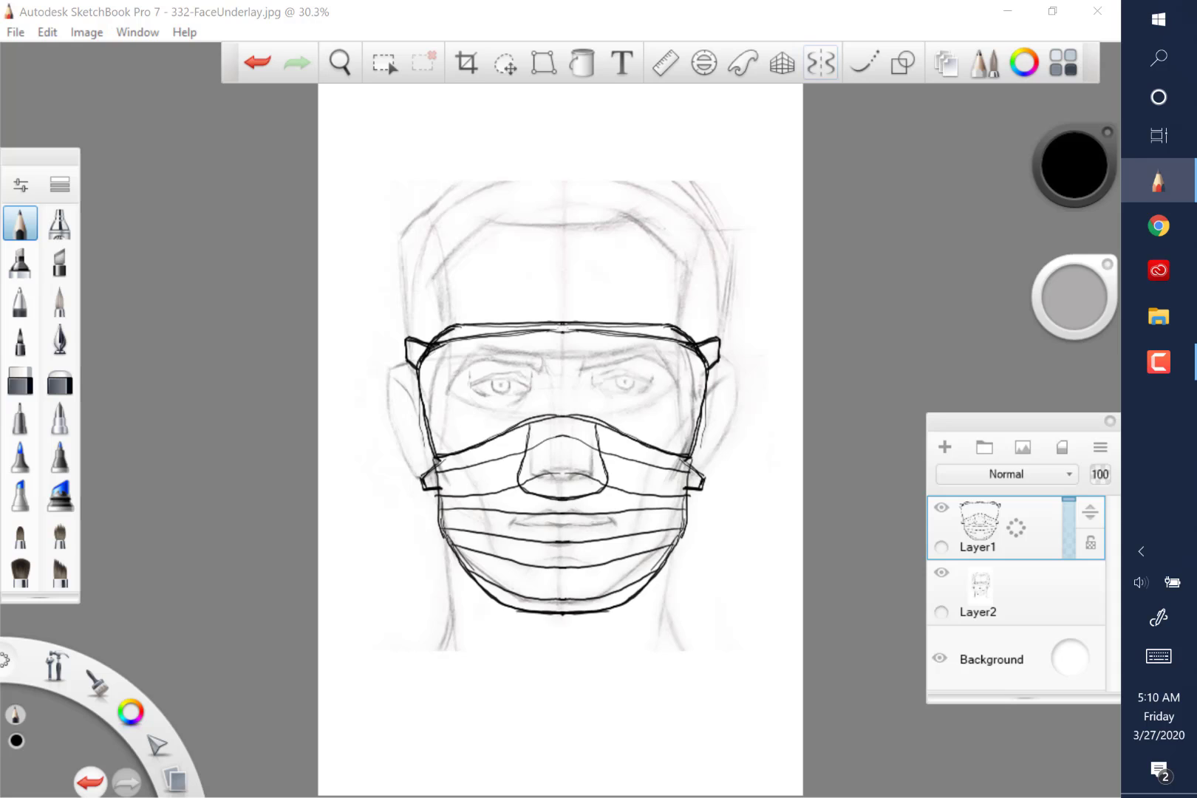
Save the drawing as a JPEG file named 2 in the 332-N95 Masks folder
{"action": "left_click", "coordinate": [15, 31]}
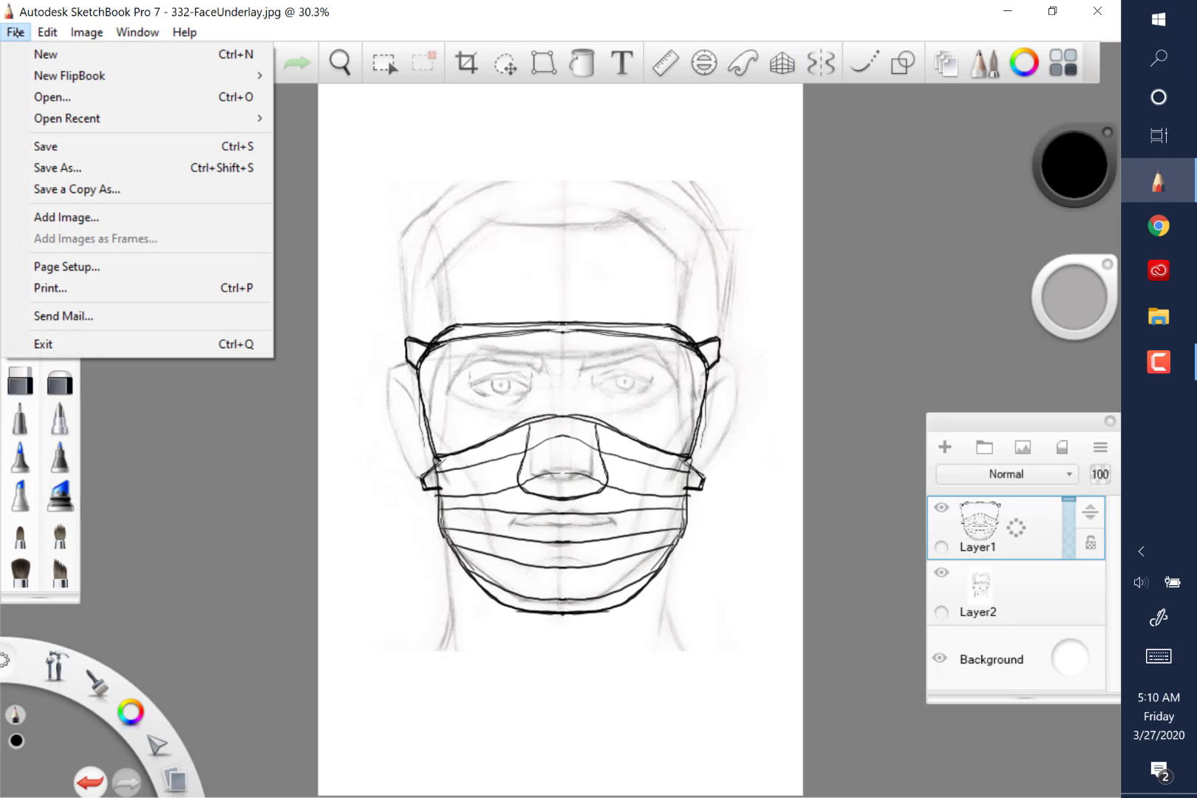
{"action": "left_click", "coordinate": [43, 168]}
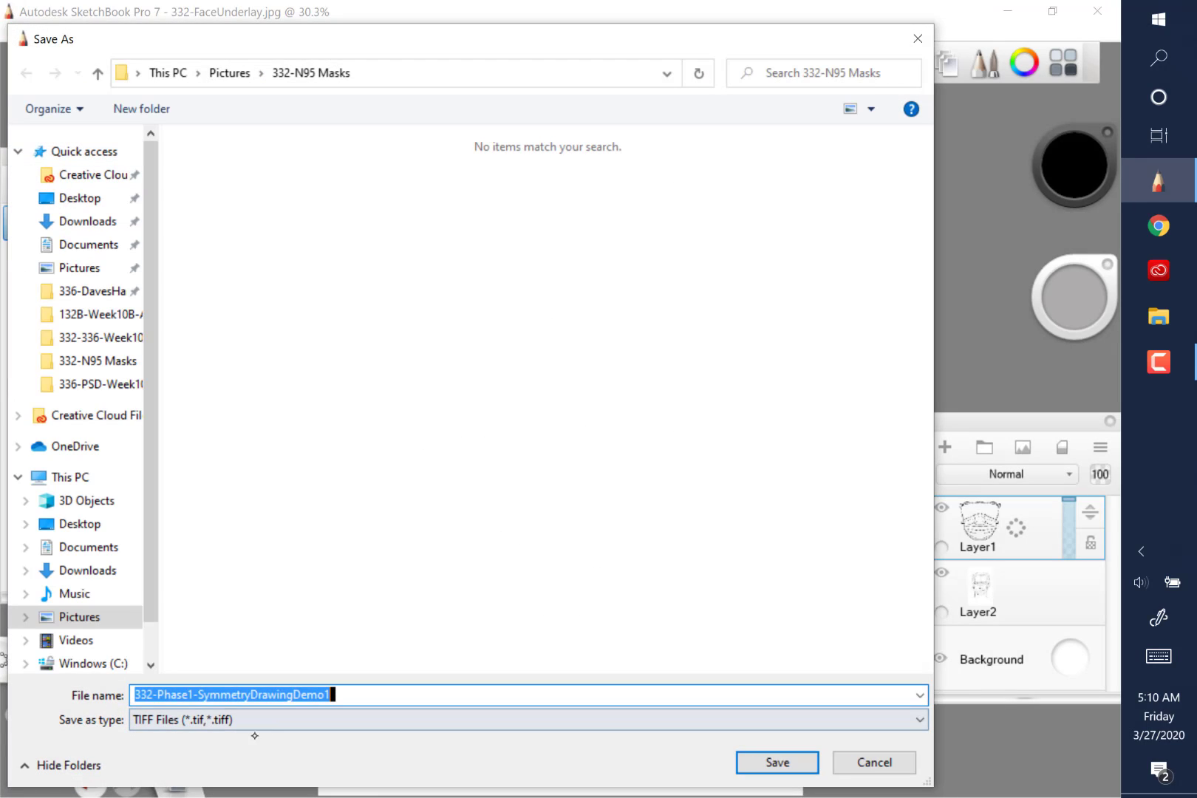
{"action": "left_click", "coordinate": [244, 721]}
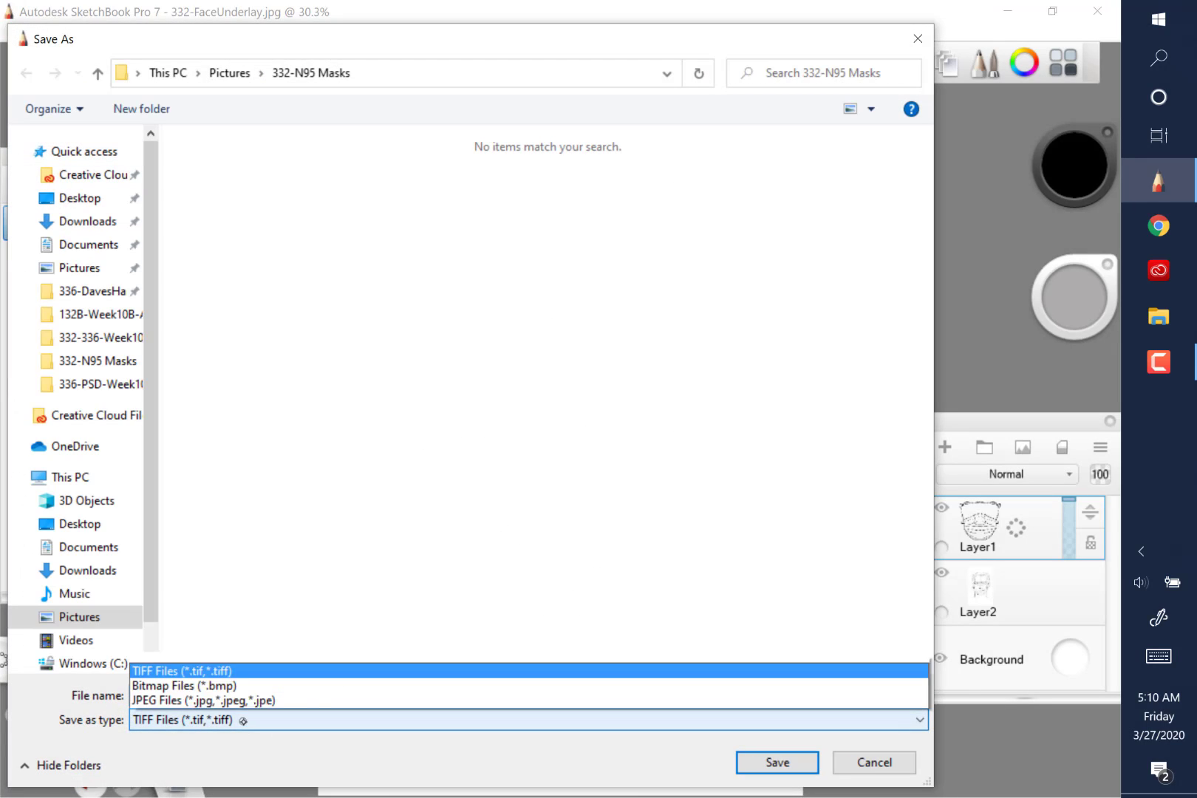
{"action": "left_click", "coordinate": [192, 626]}
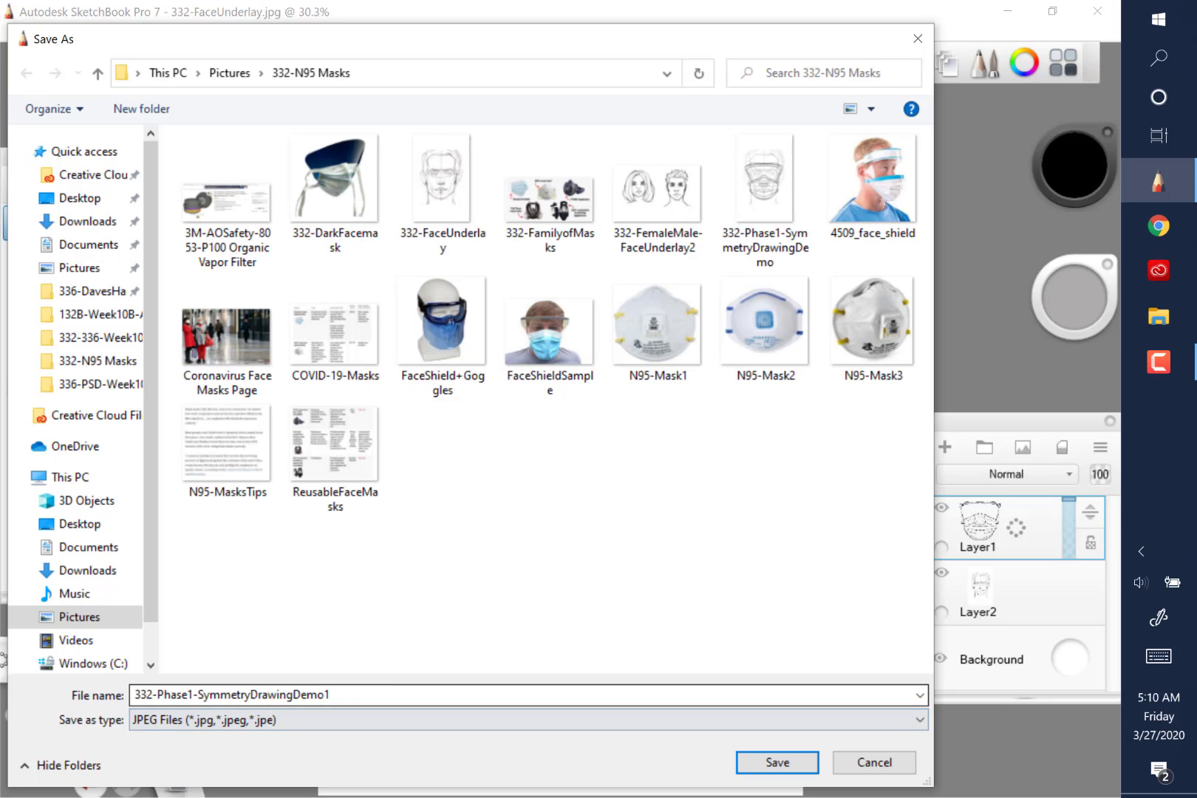
{"action": "left_click", "coordinate": [343, 694]}
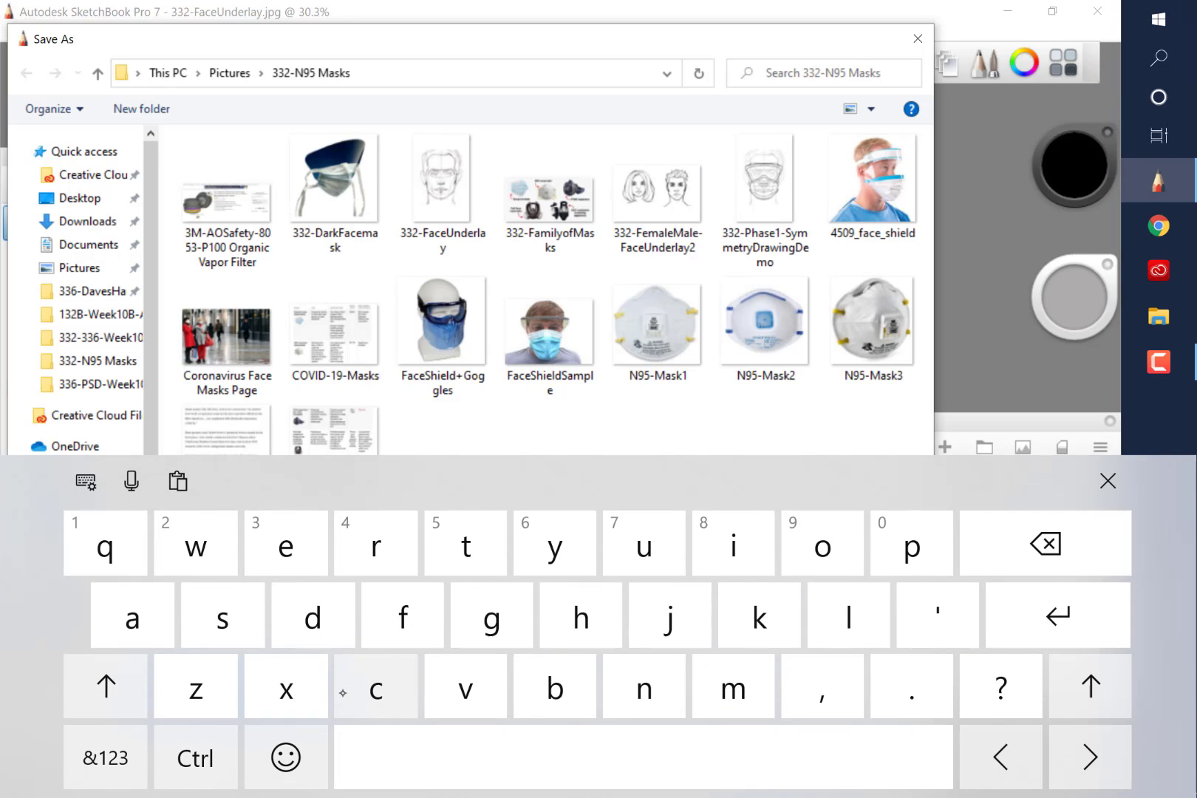
{"action": "left_click", "coordinate": [106, 758]}
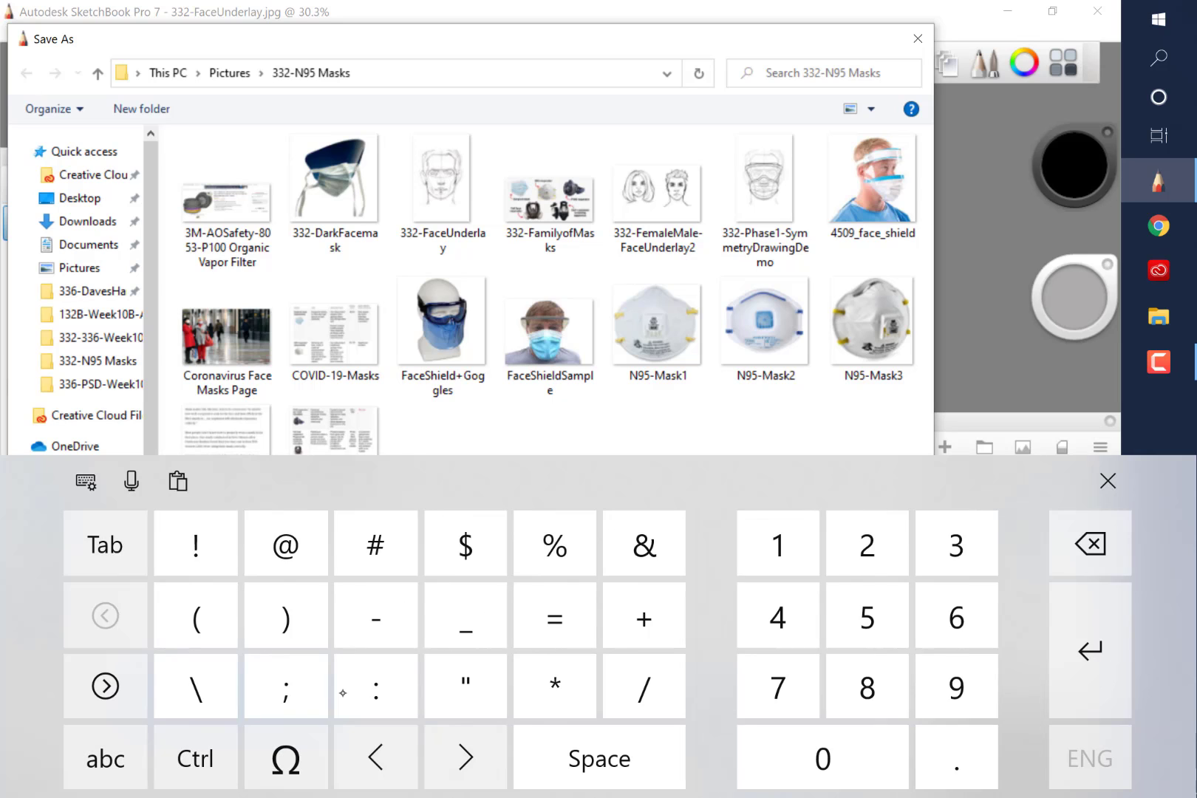
{"action": "left_click", "coordinate": [867, 544]}
{"action": "left_click", "coordinate": [1107, 481]}
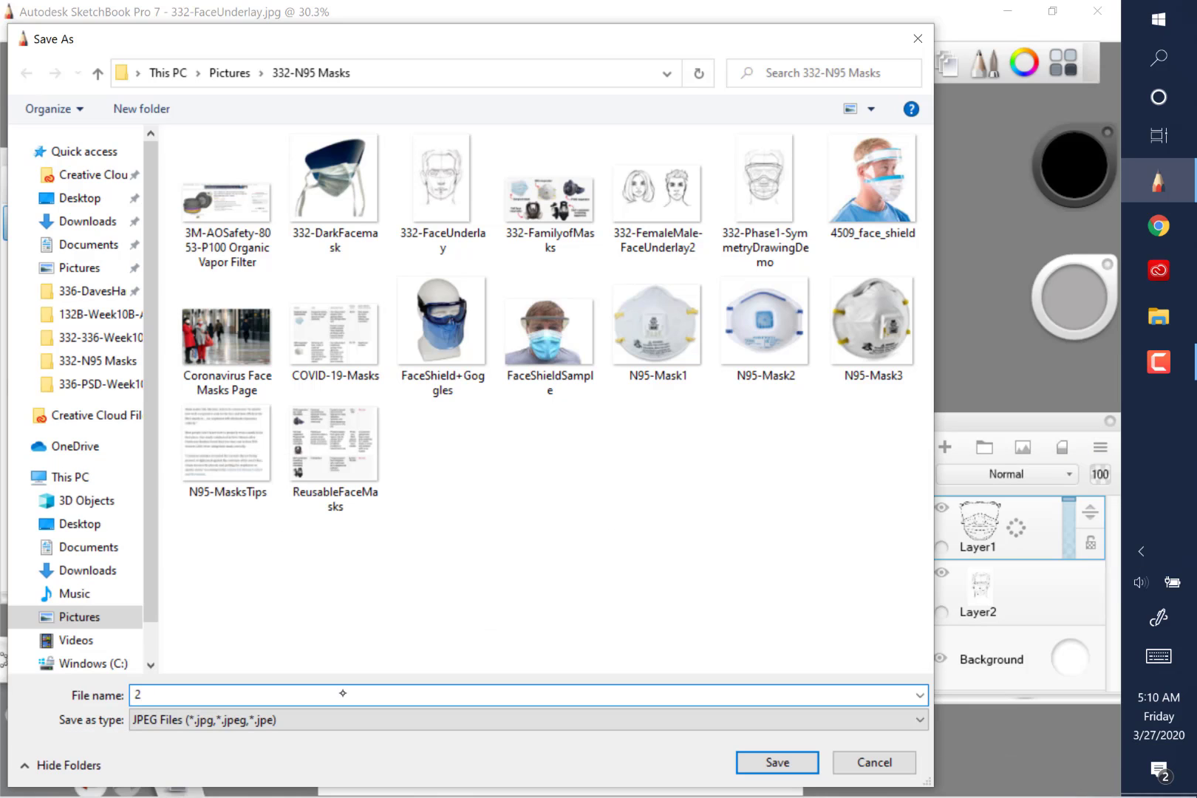
{"action": "left_click", "coordinate": [773, 760]}
{"action": "left_click", "coordinate": [568, 469]}
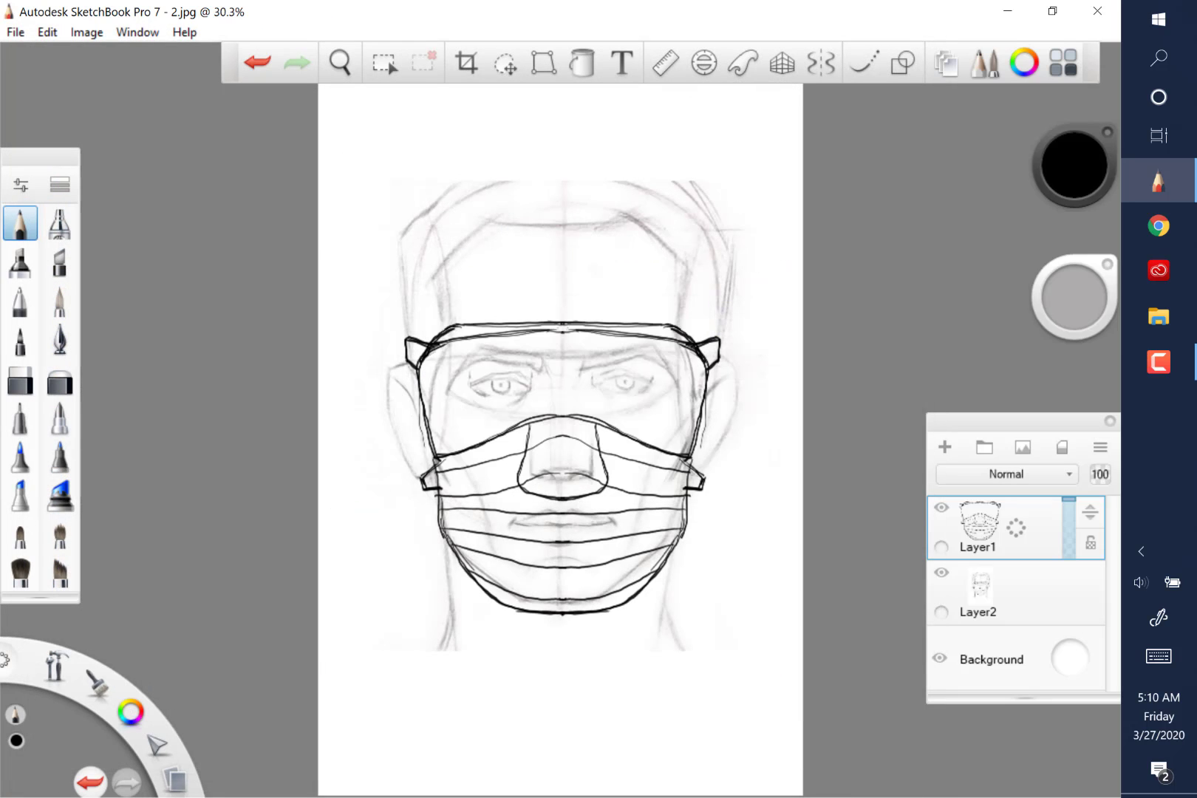